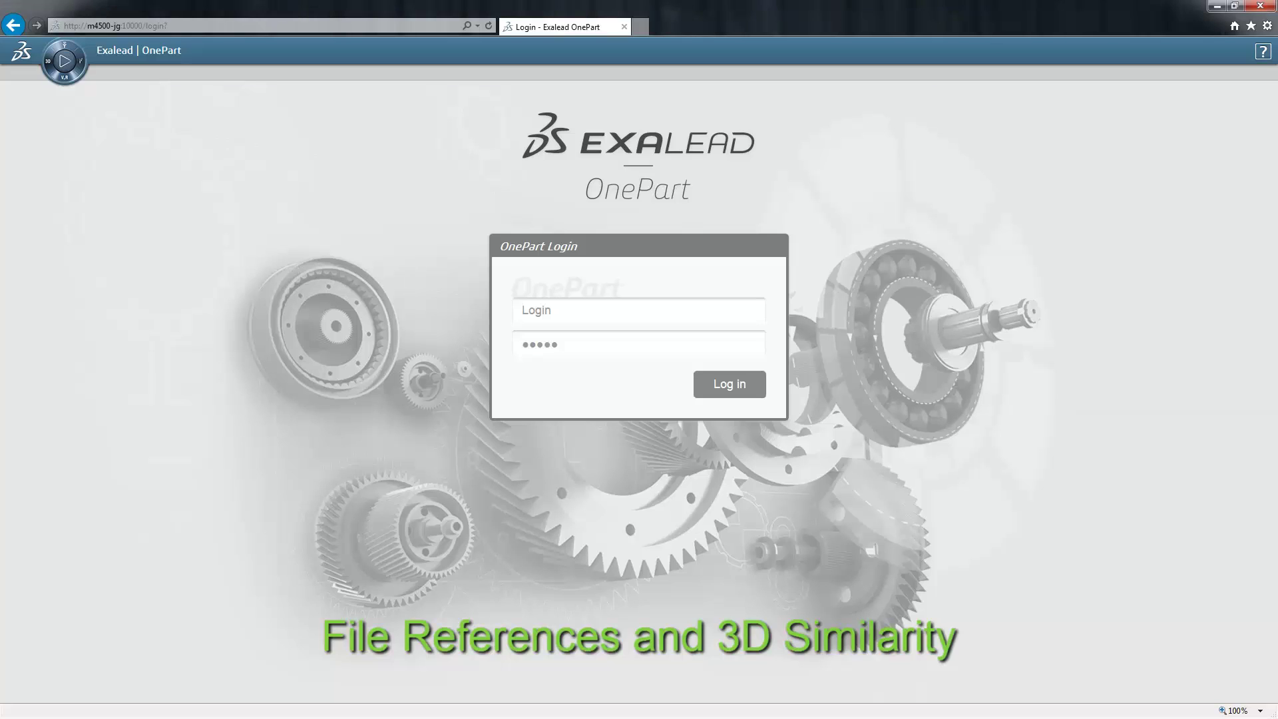
- Enter the user's login name in the Login field and sign in to OnePart
click(544, 314)
text(JeffJeff)
click(729, 385)
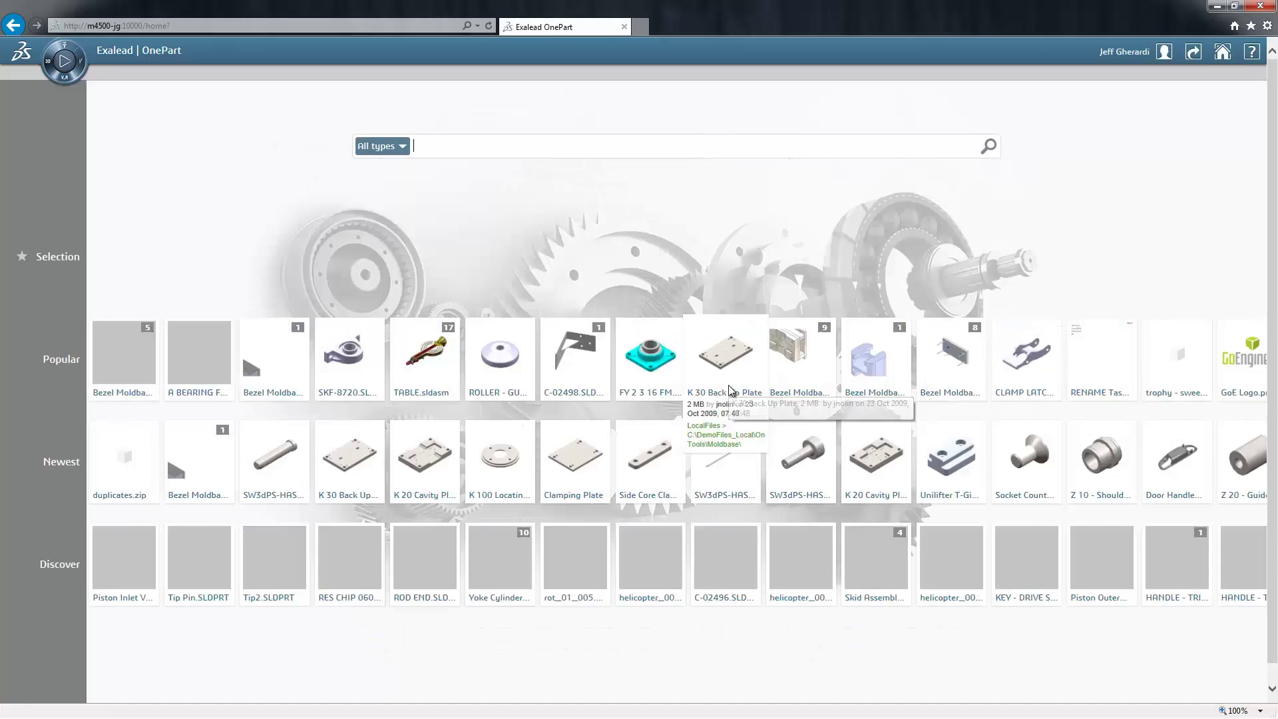
- Search for 'moldbsse' and accept the corrected 'Moldbase' query to list 31 results
click(584, 146)
text(mo)
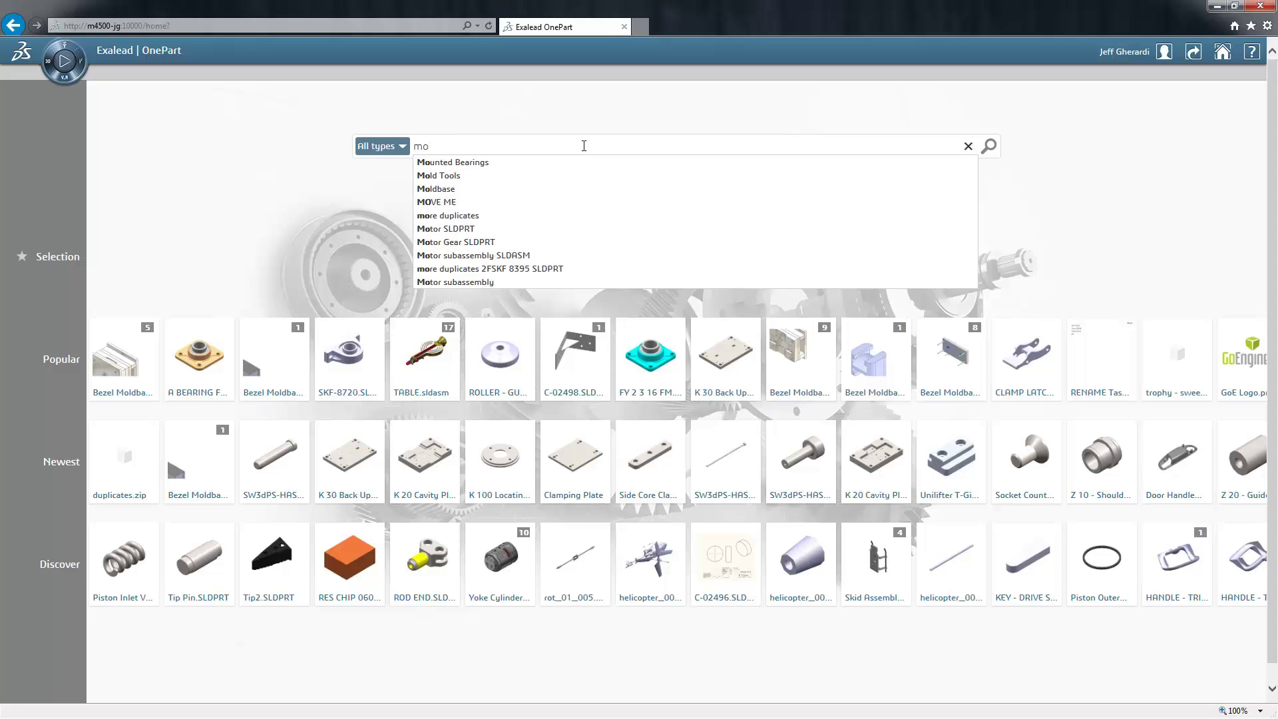
text(ld)
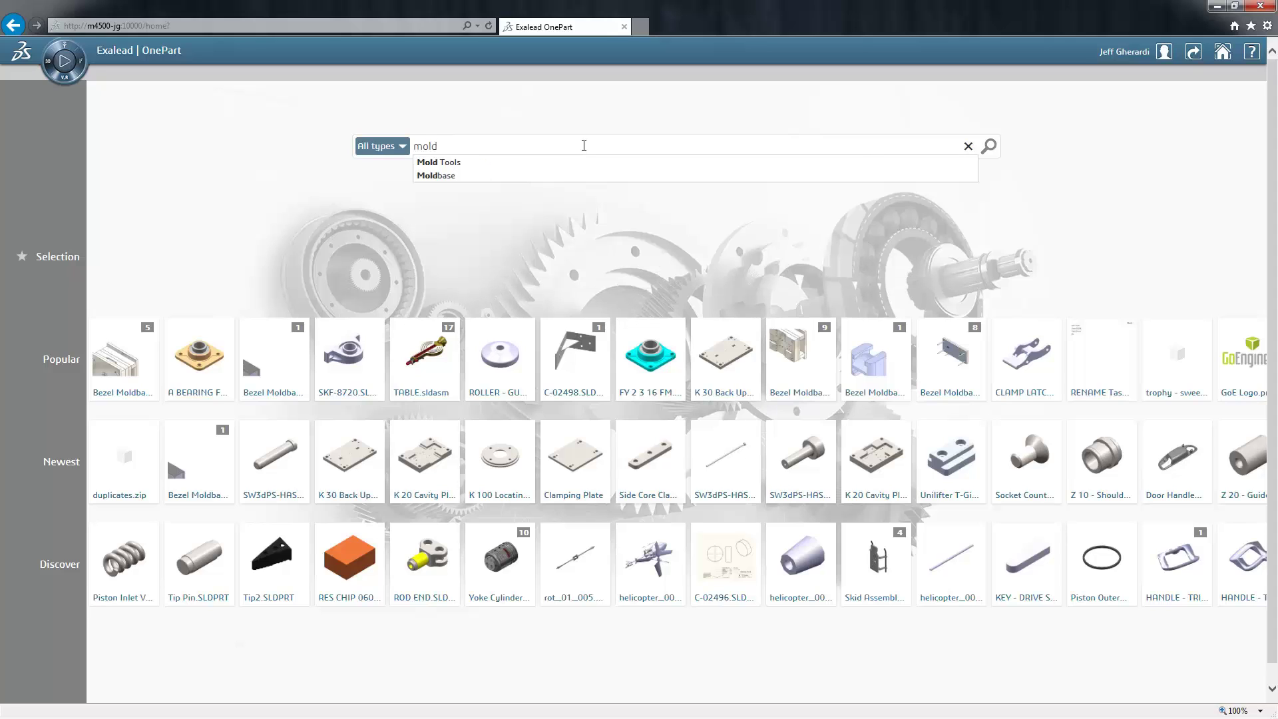
text(bs)
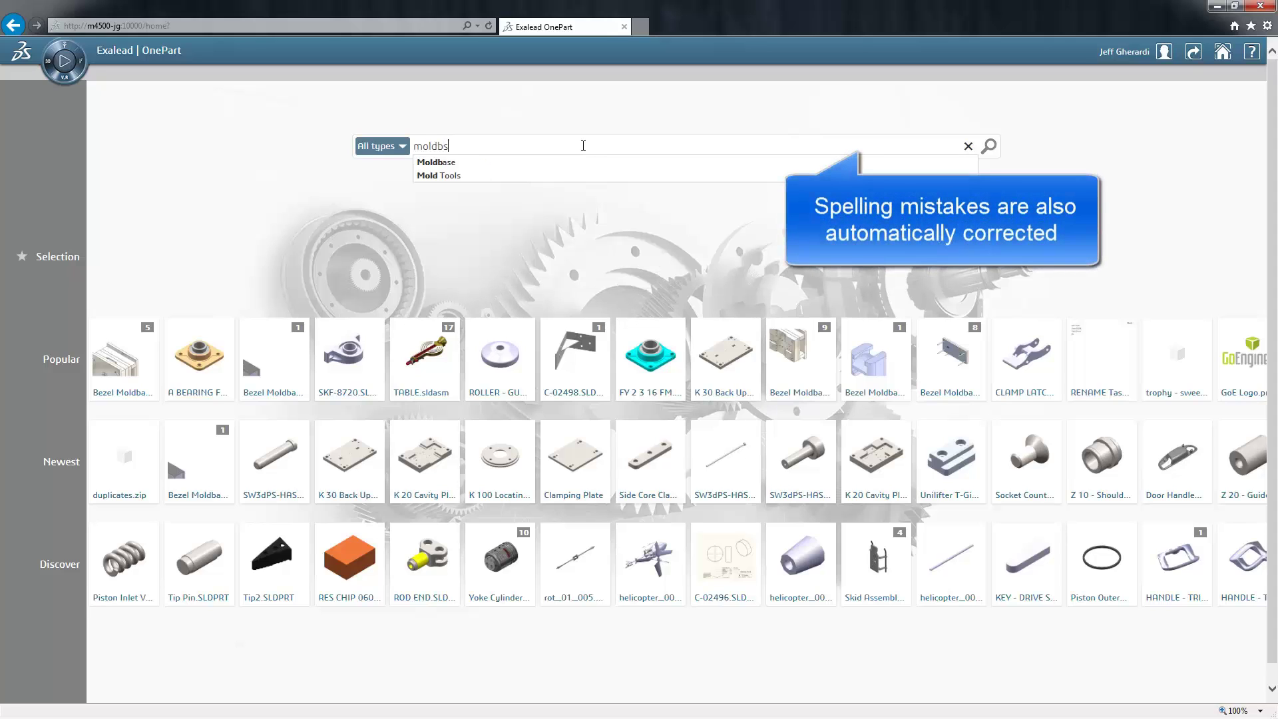
text(se)
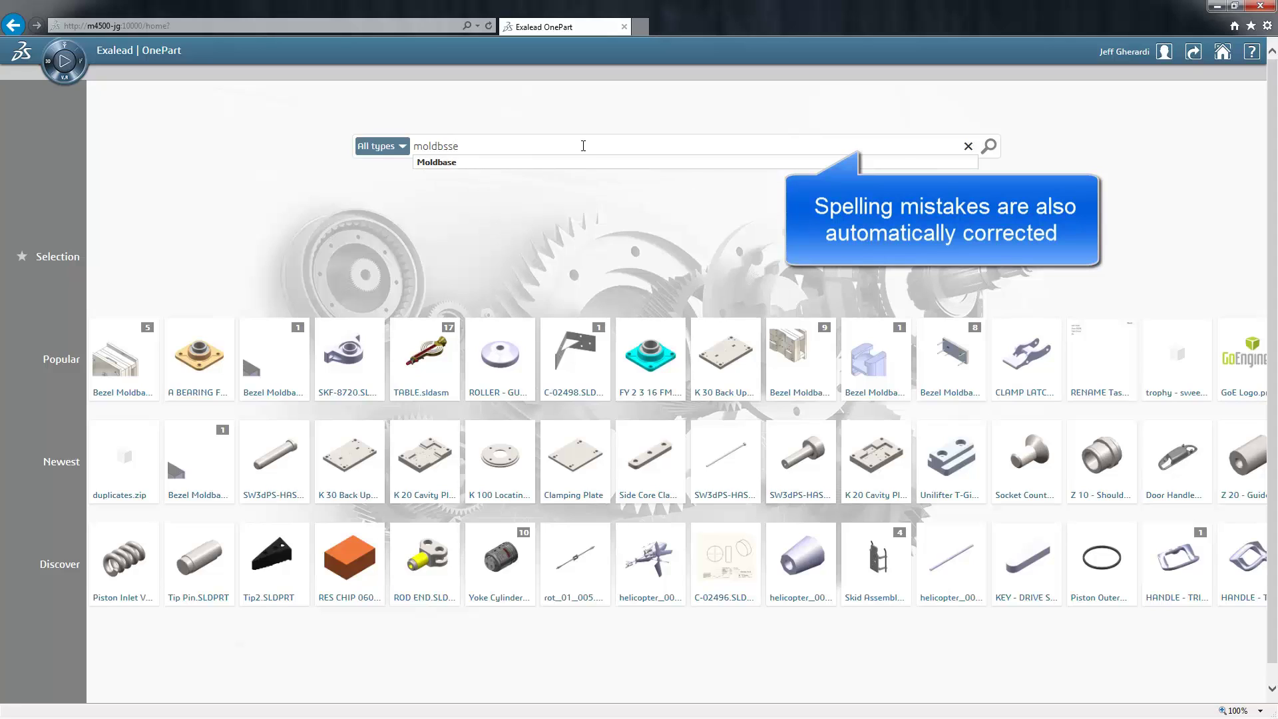
click(445, 166)
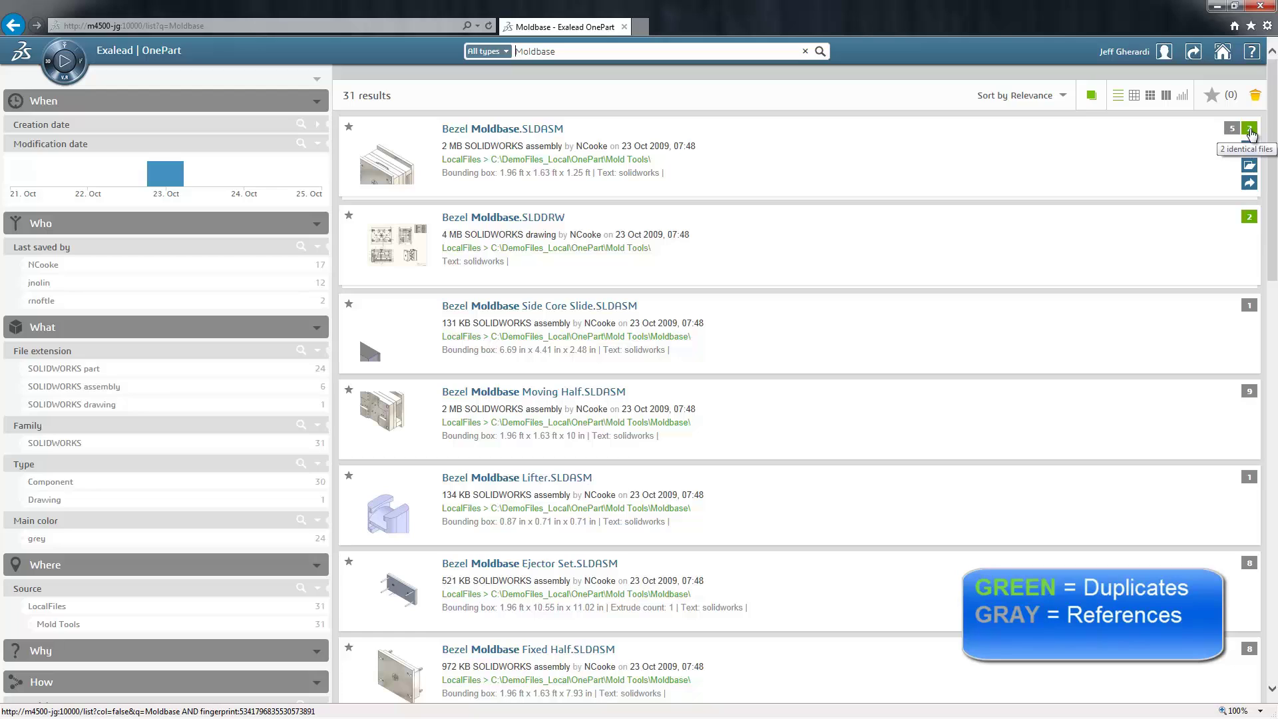
click(1250, 131)
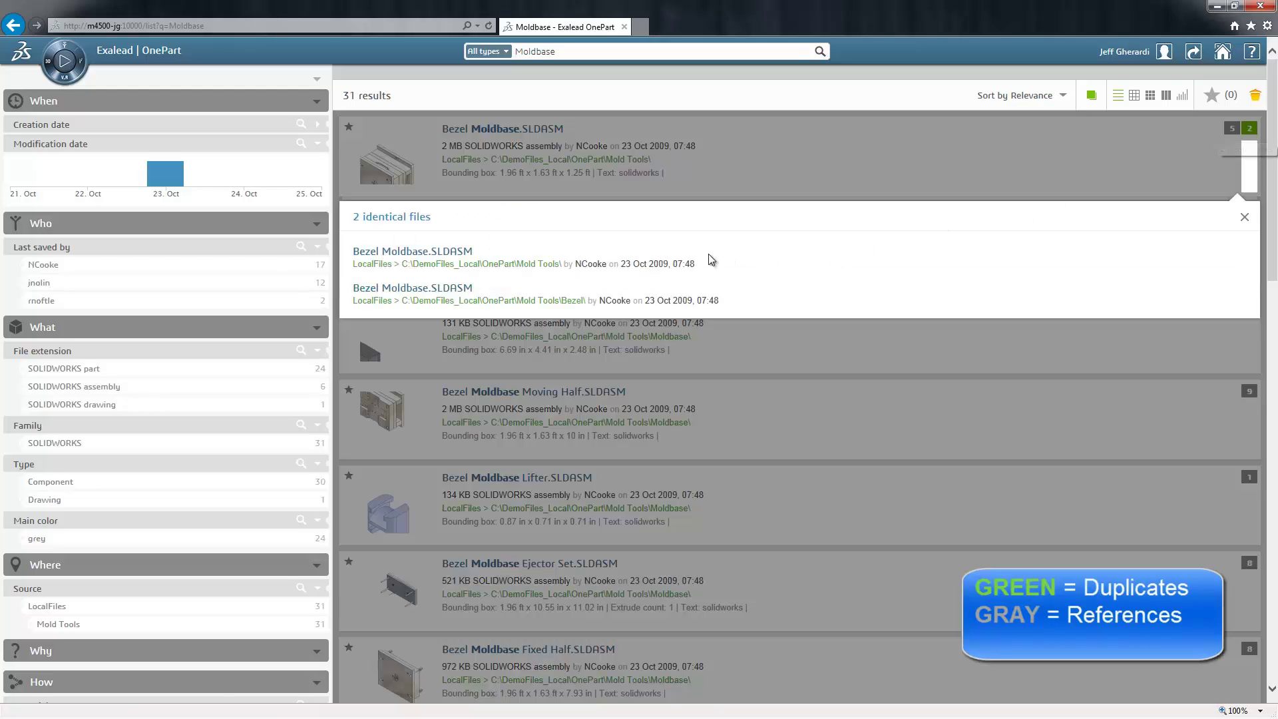
click(1244, 217)
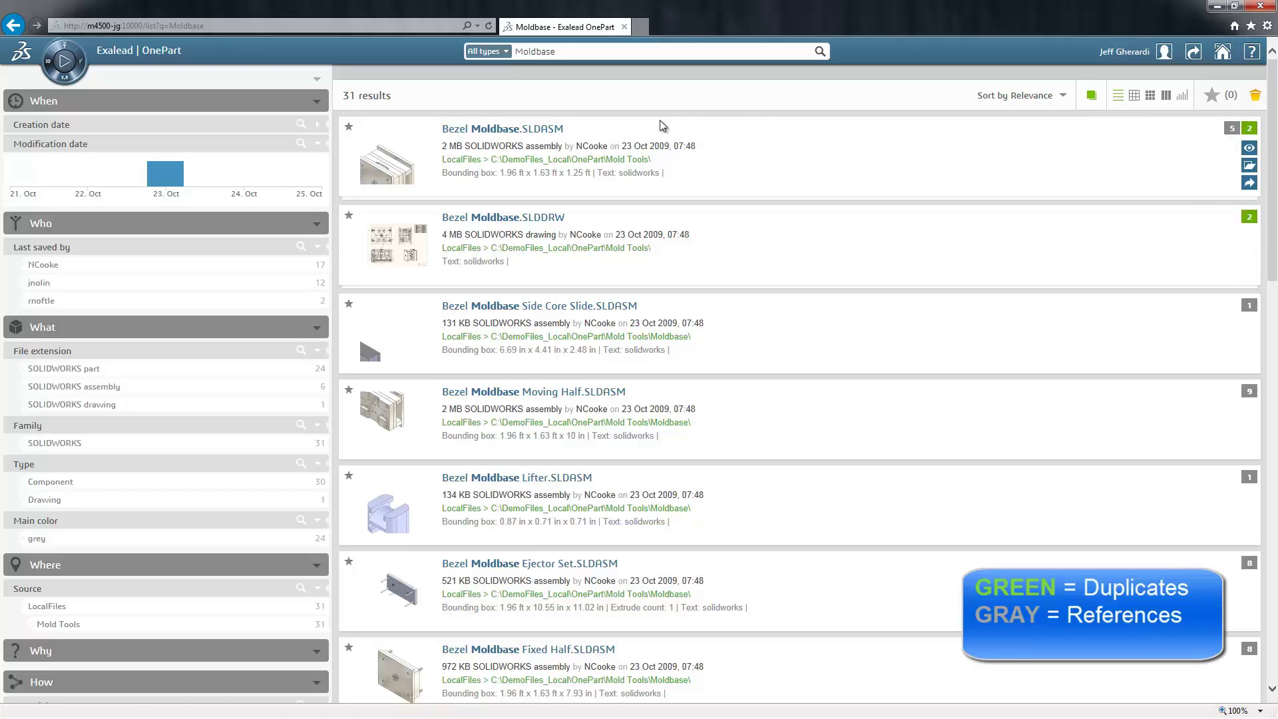
- Open Bezel Moldbase.SLDASM's details and briefly expand its 47 related documents and 20 related parts
click(506, 129)
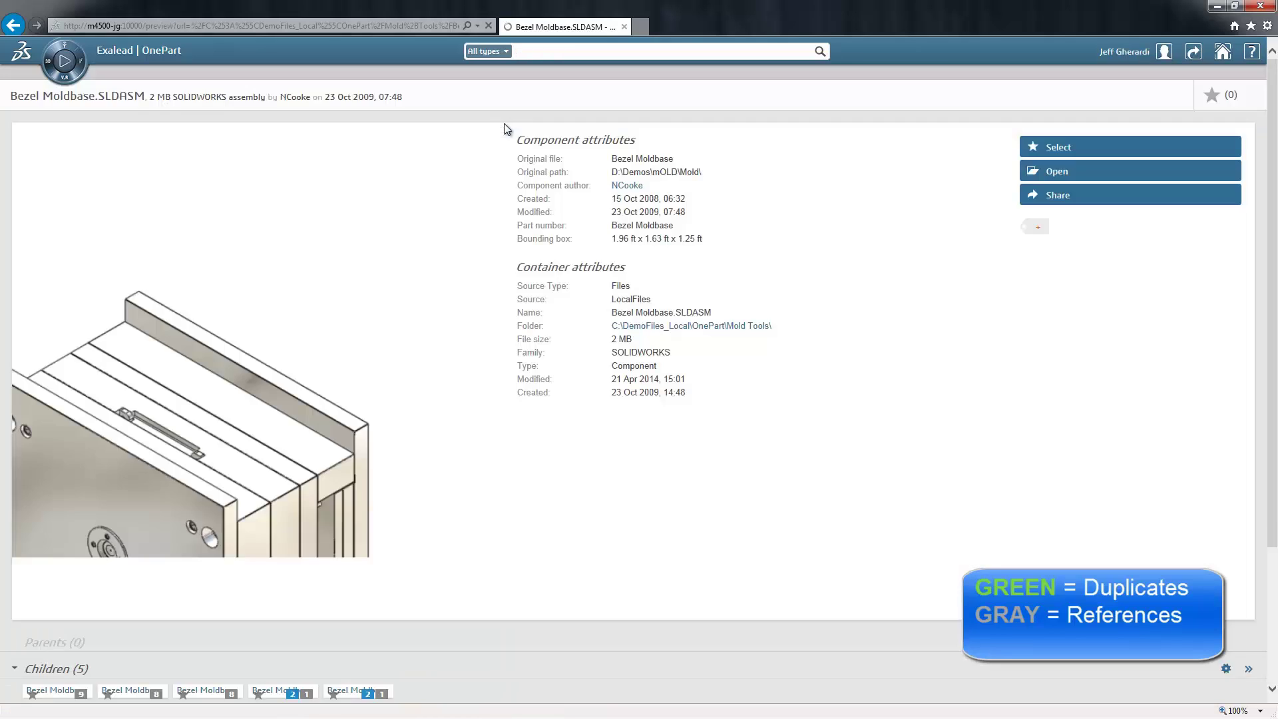
scroll(446, 217, down, 3)
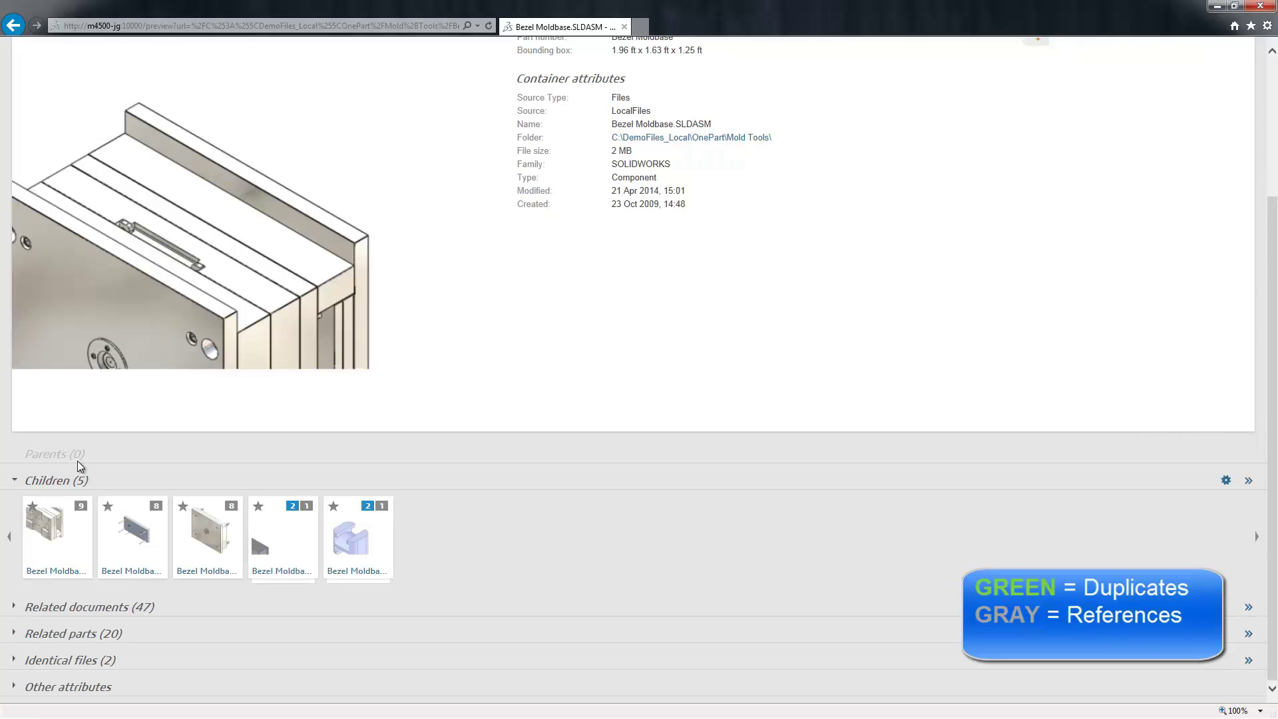
mouse_move(286, 517)
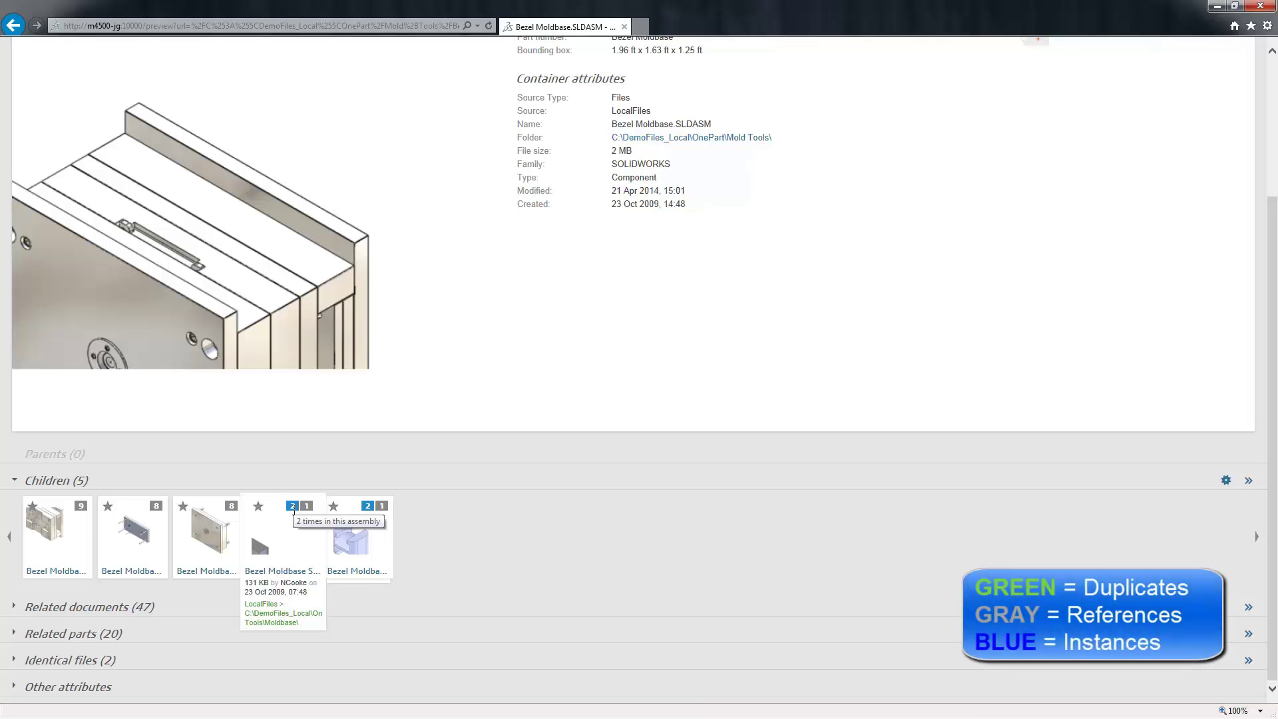
click(15, 608)
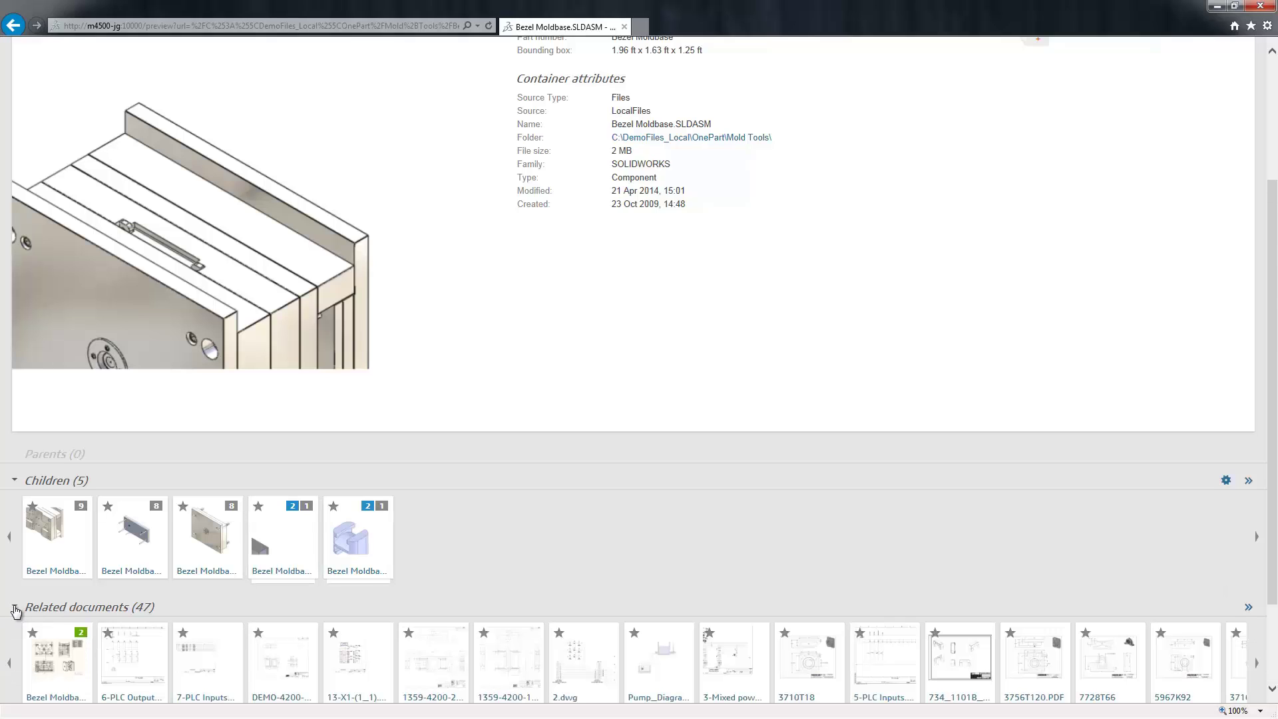
click(14, 608)
click(15, 635)
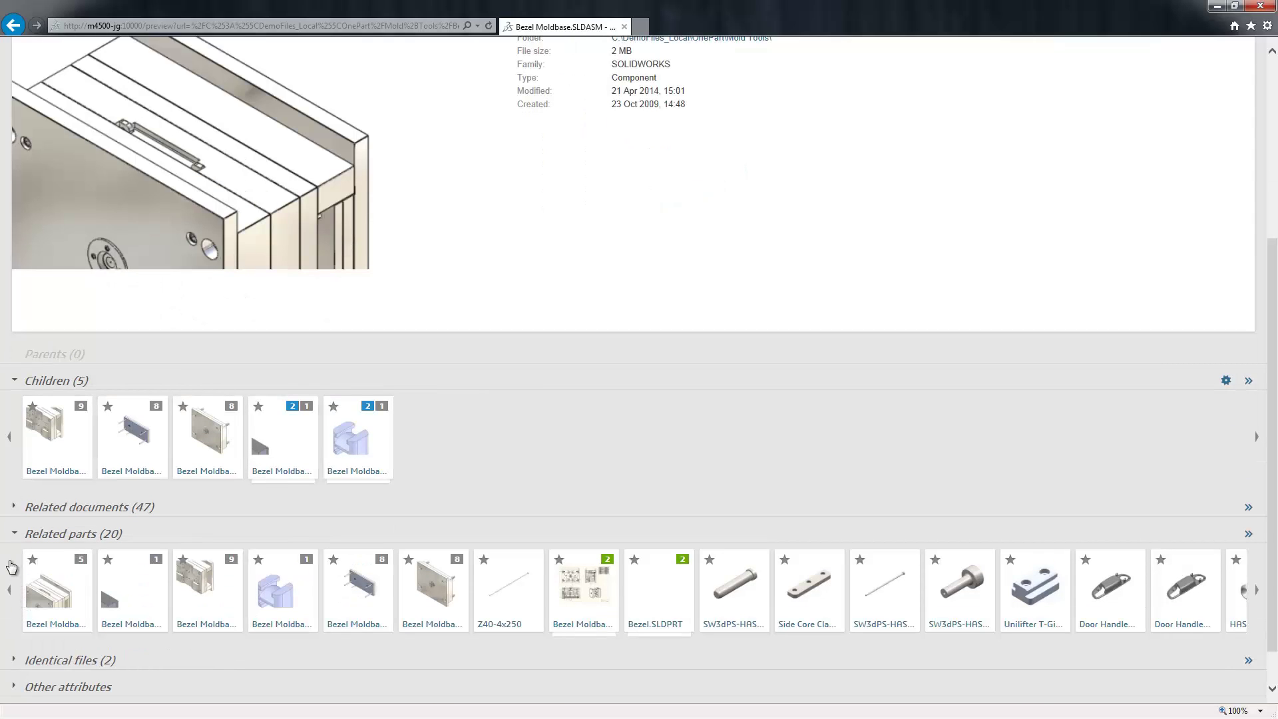
click(15, 535)
scroll(13, 533, up, 3)
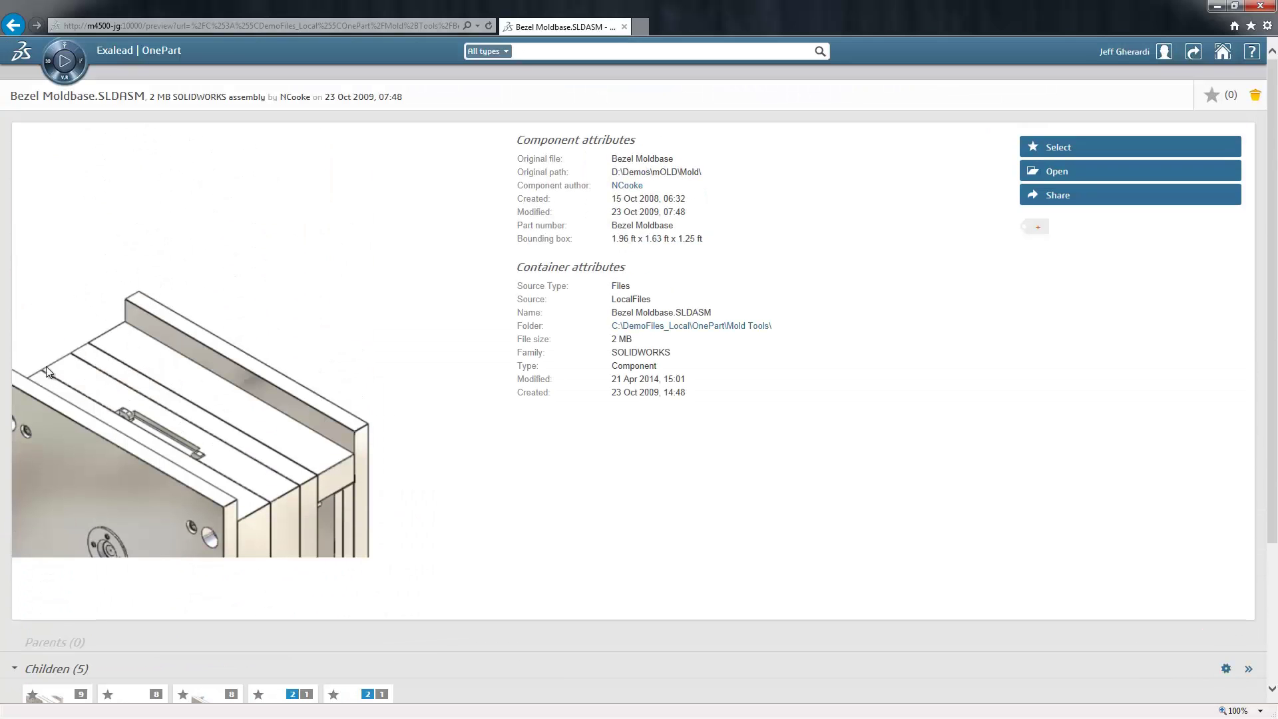
- Search from the home page for 'bearing flange' and filter the 22 results to SOLIDWORKS (17)
click(71, 65)
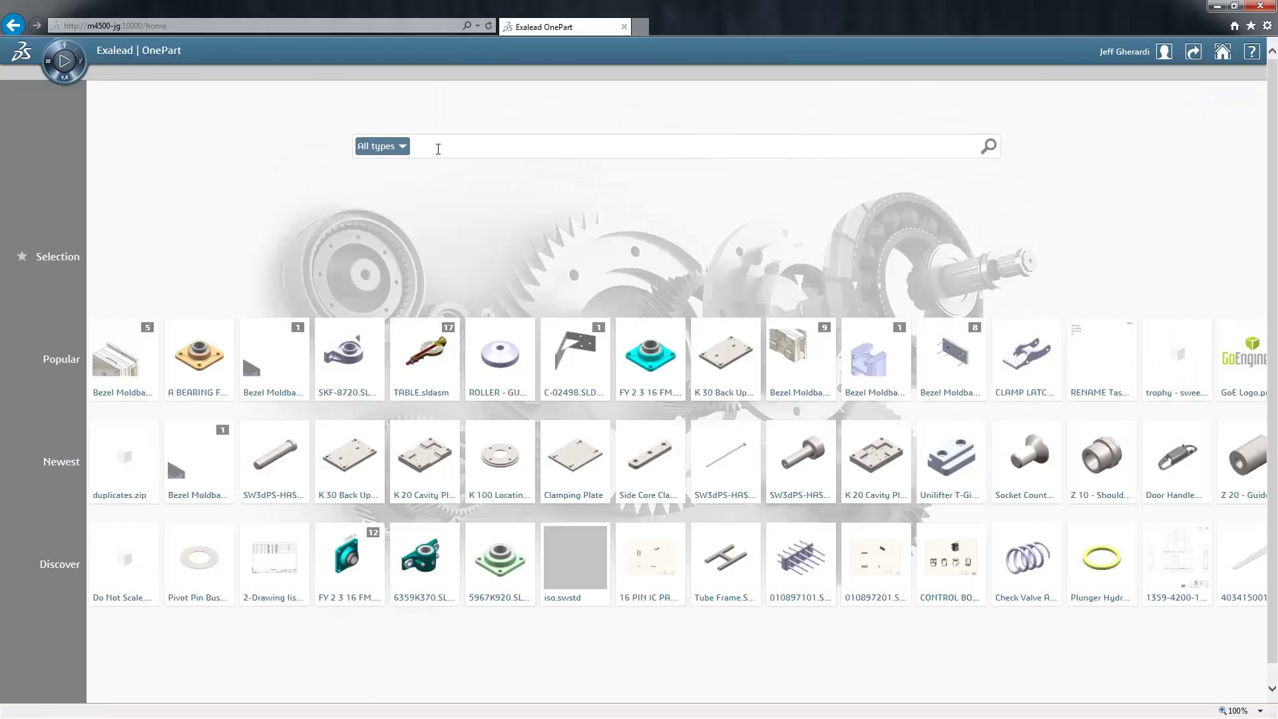
text(bearing flan)
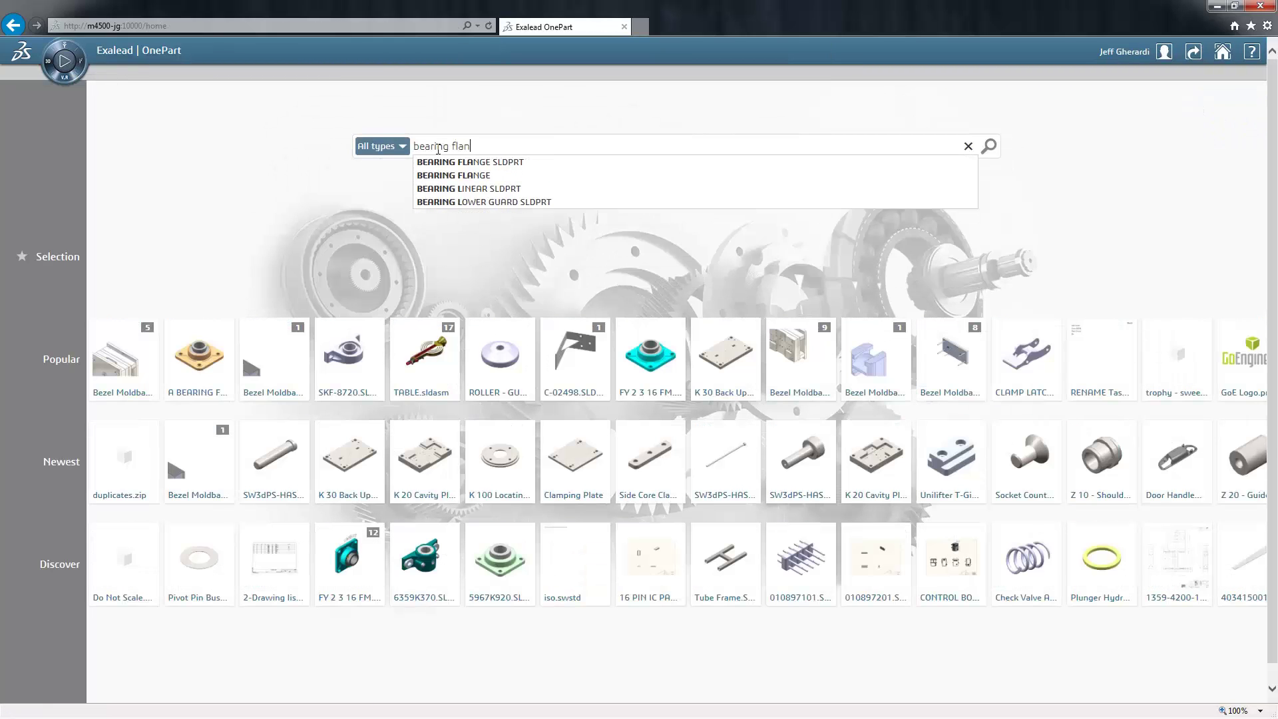
text(ge)
key(Return)
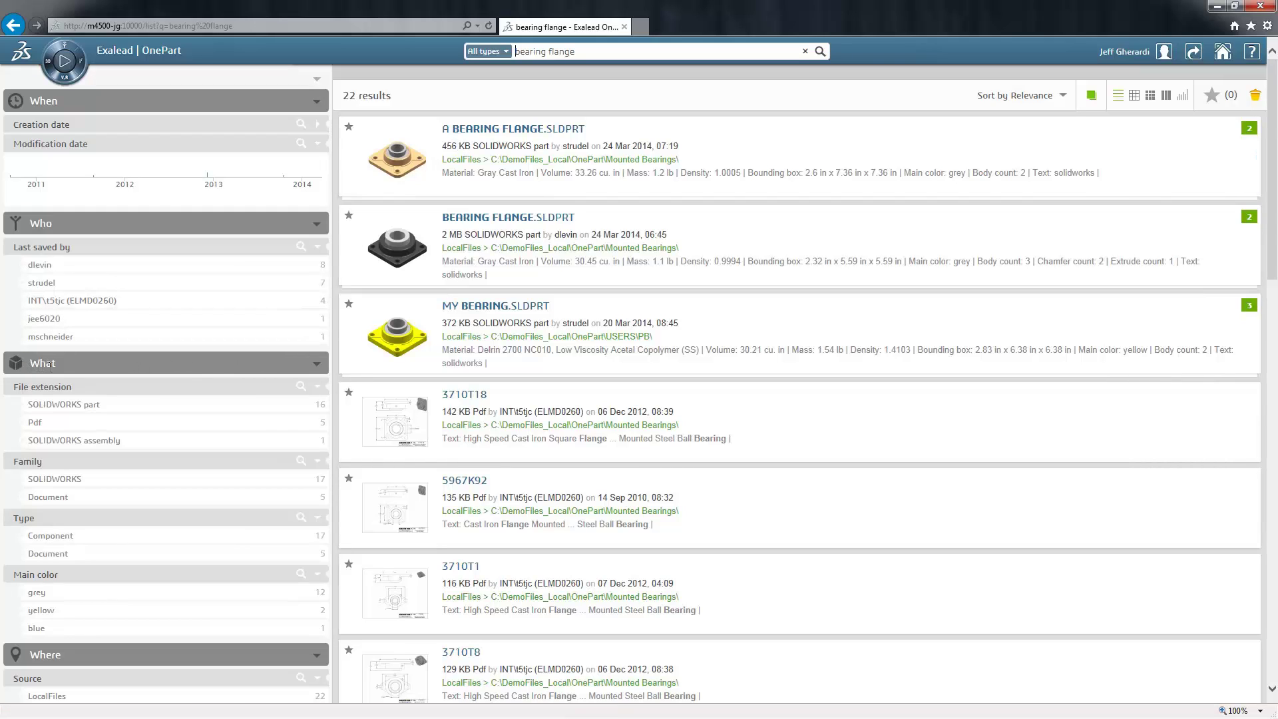
click(93, 485)
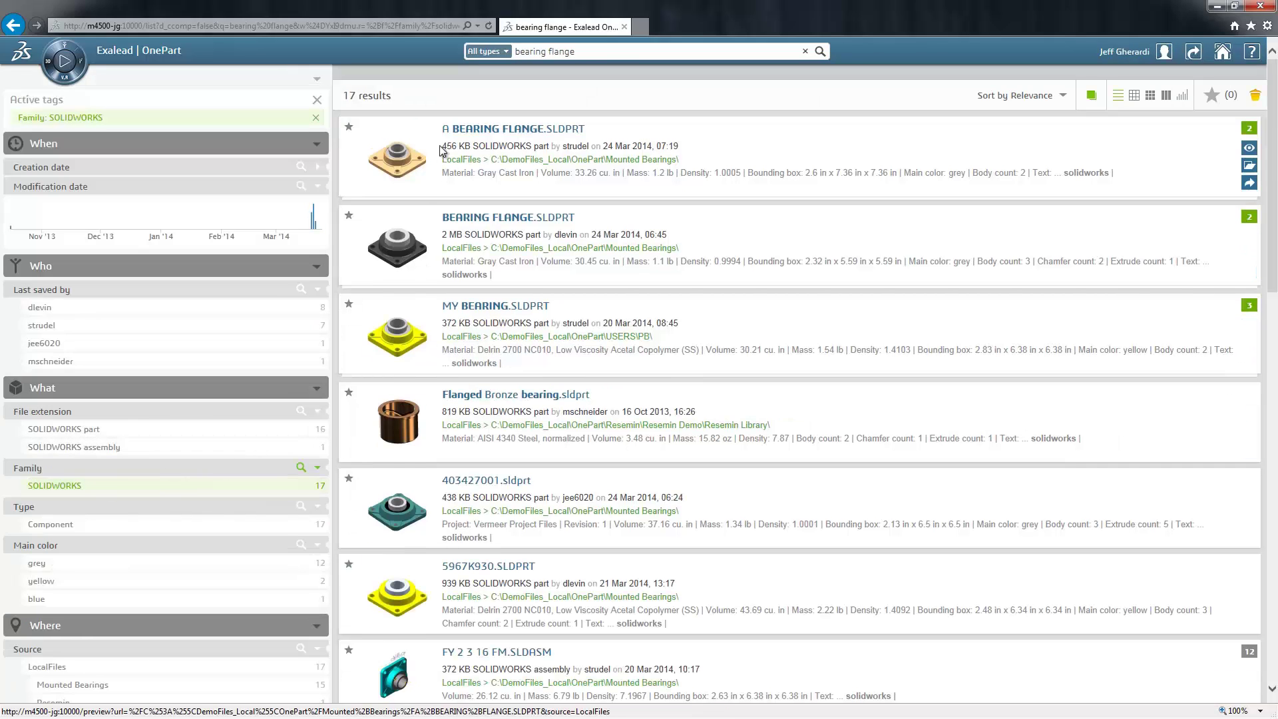
- Select A BEARING FLANGE.SLDPRT plus four 3D-similar flanges, including FY 2 3 16 BM/FM and SFY 2 3 16
click(473, 129)
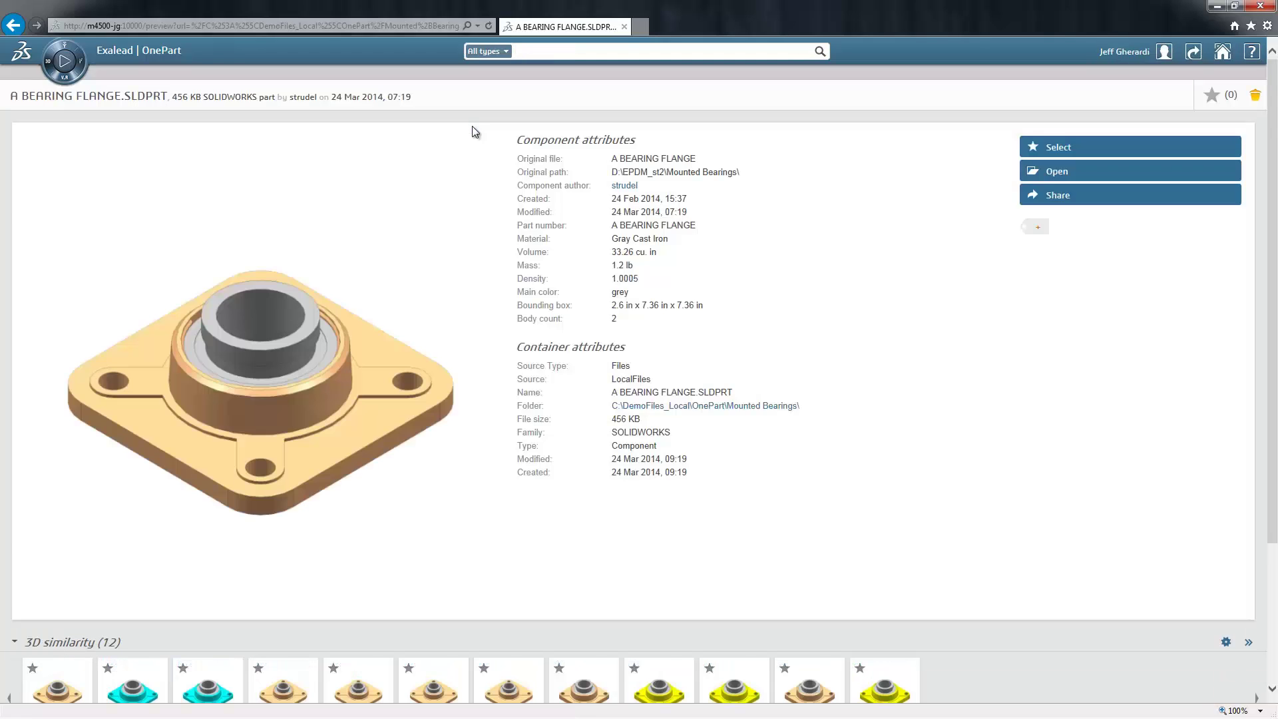
scroll(474, 130, down, 3)
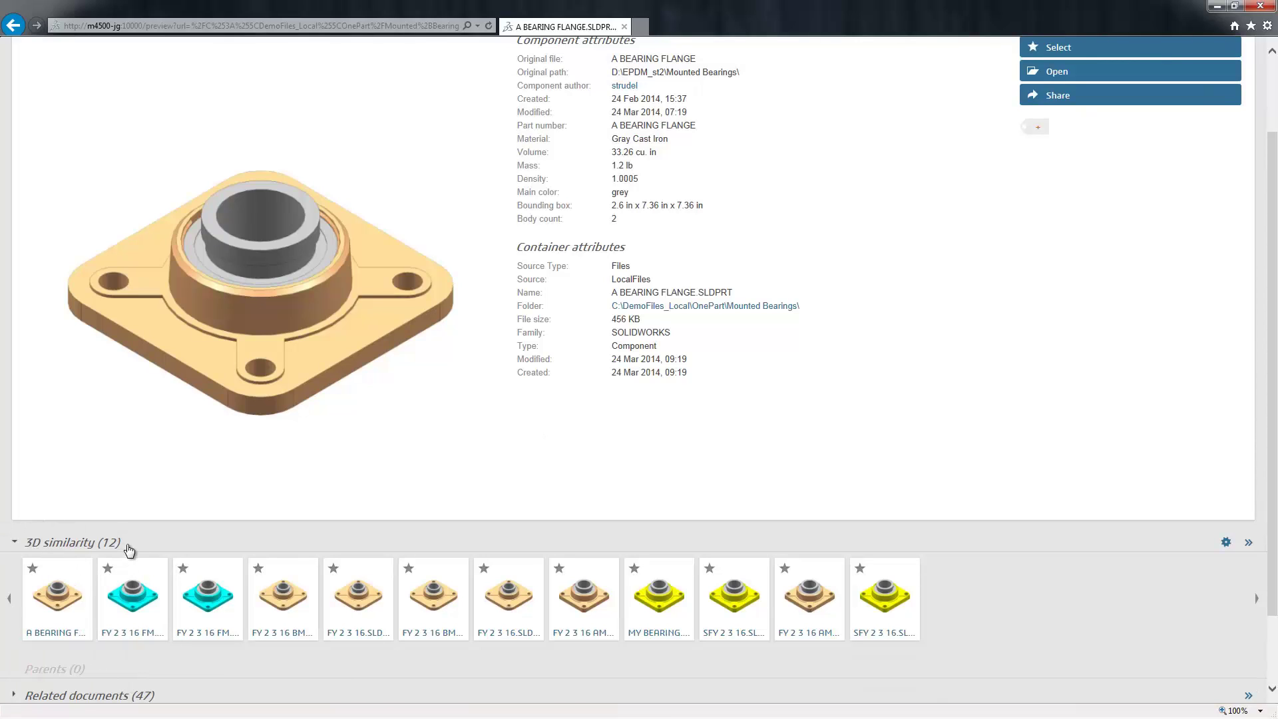
click(32, 567)
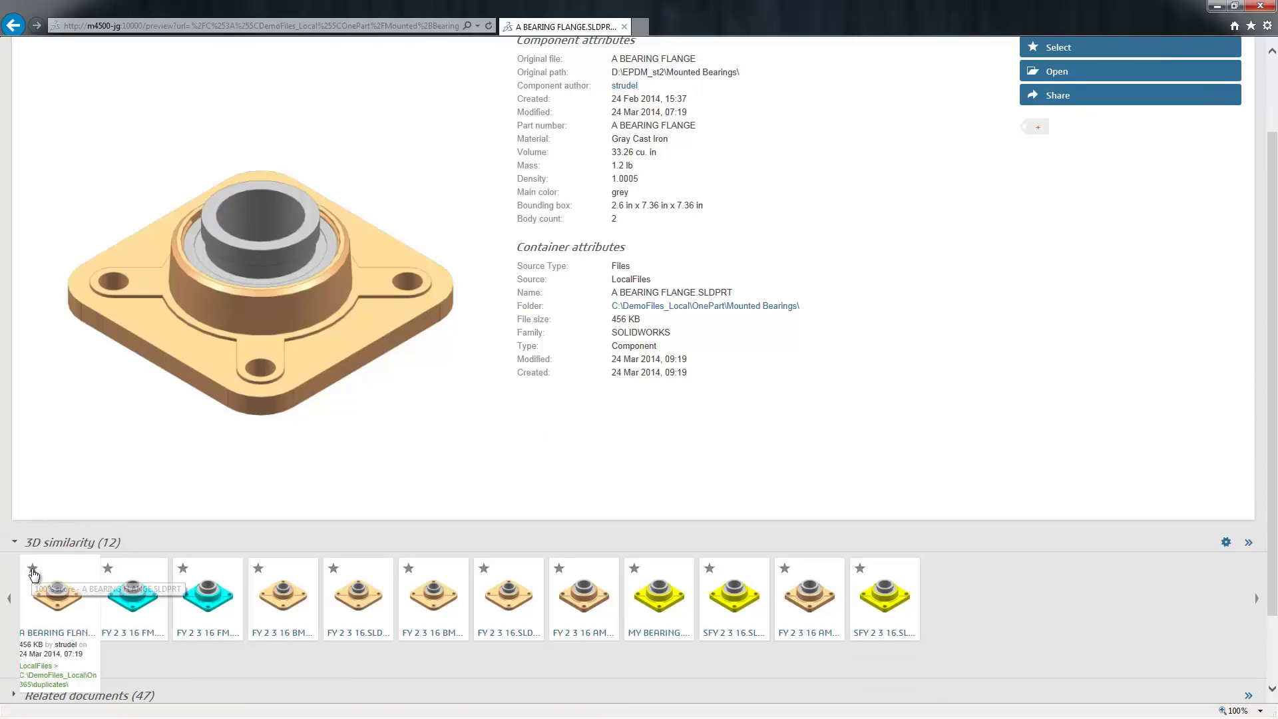
click(259, 570)
click(183, 569)
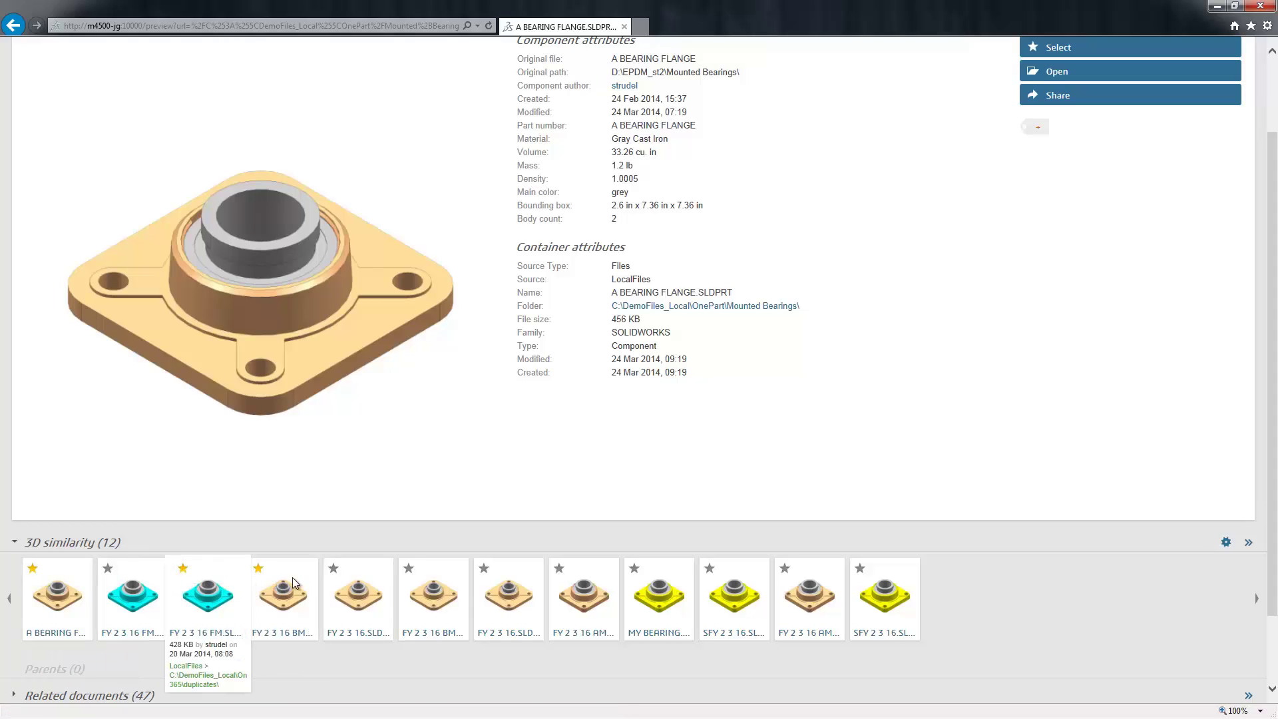
click(710, 567)
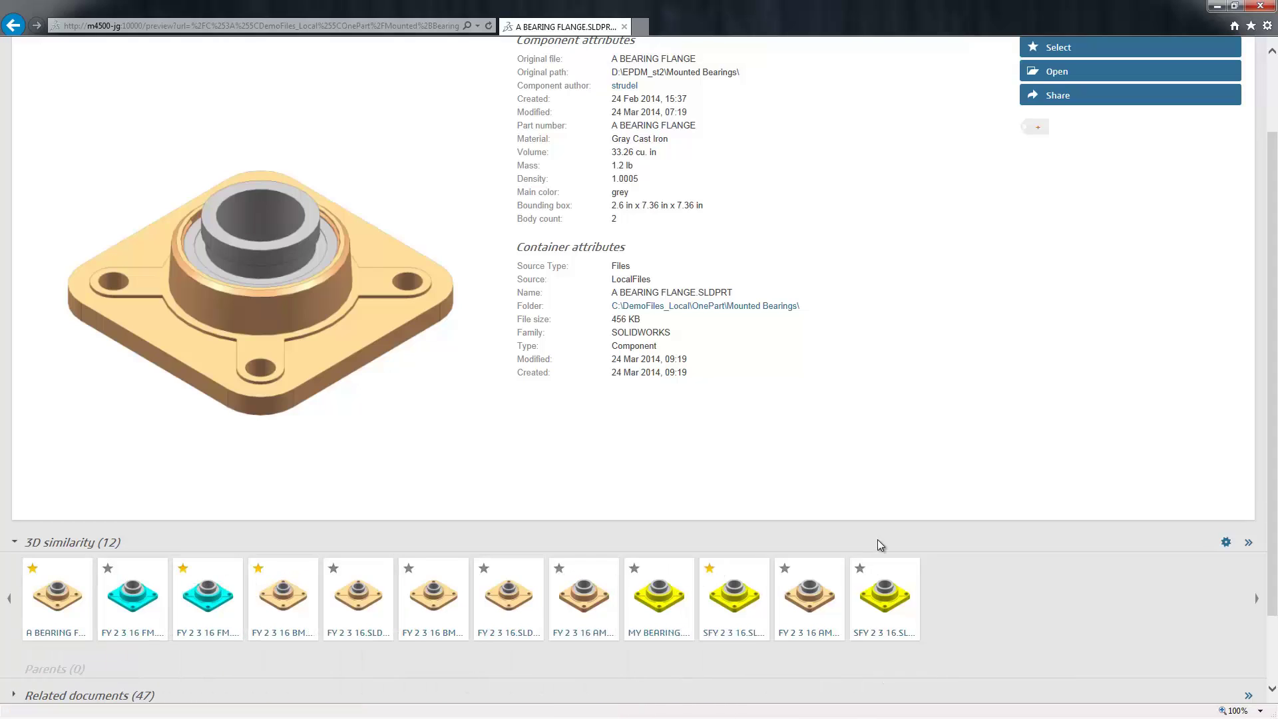
scroll(878, 539, up, 2)
click(1070, 148)
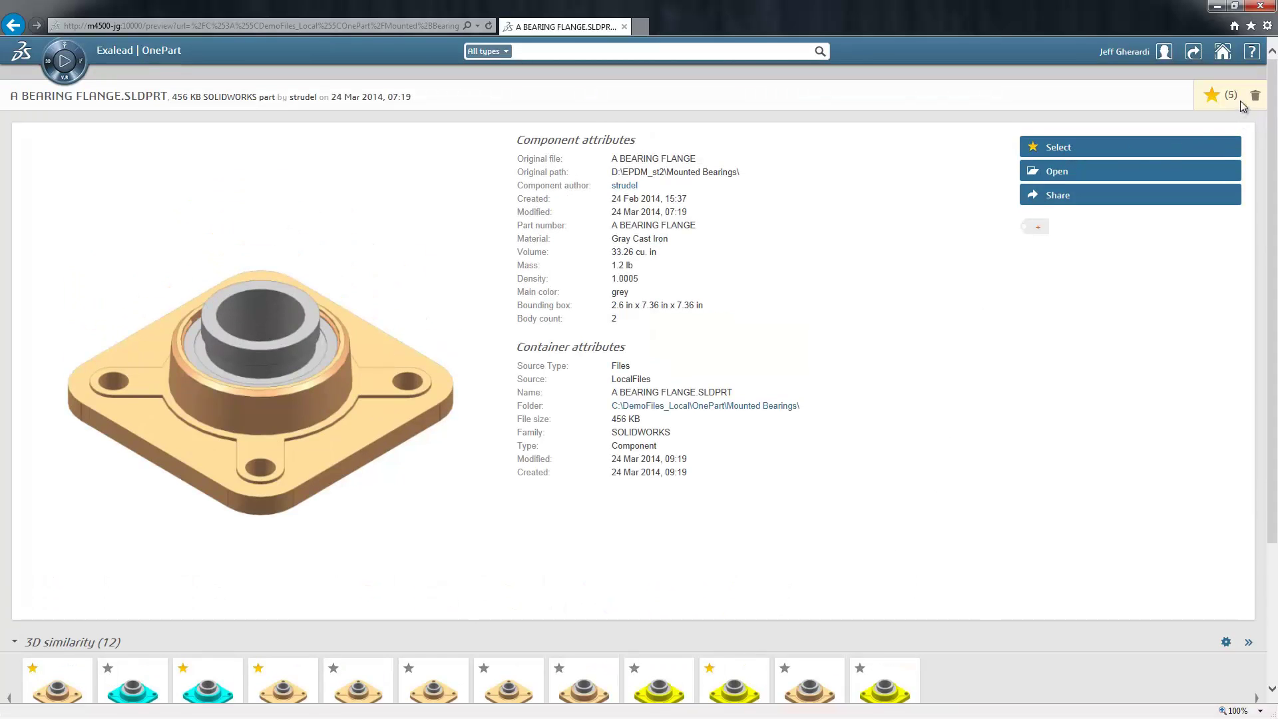
- Open Compare for the five flanges and review their 3D similarity scores of 93%, 93% and 92%
click(1210, 95)
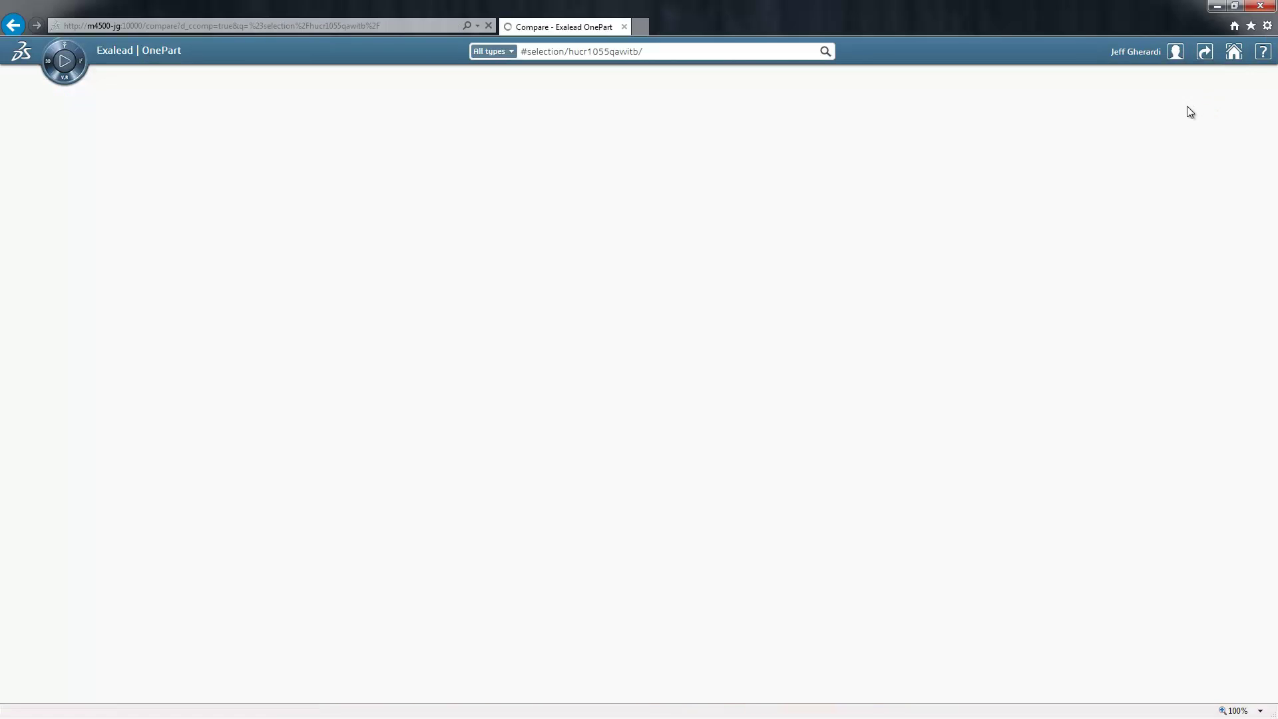
scroll(935, 268, down, 3)
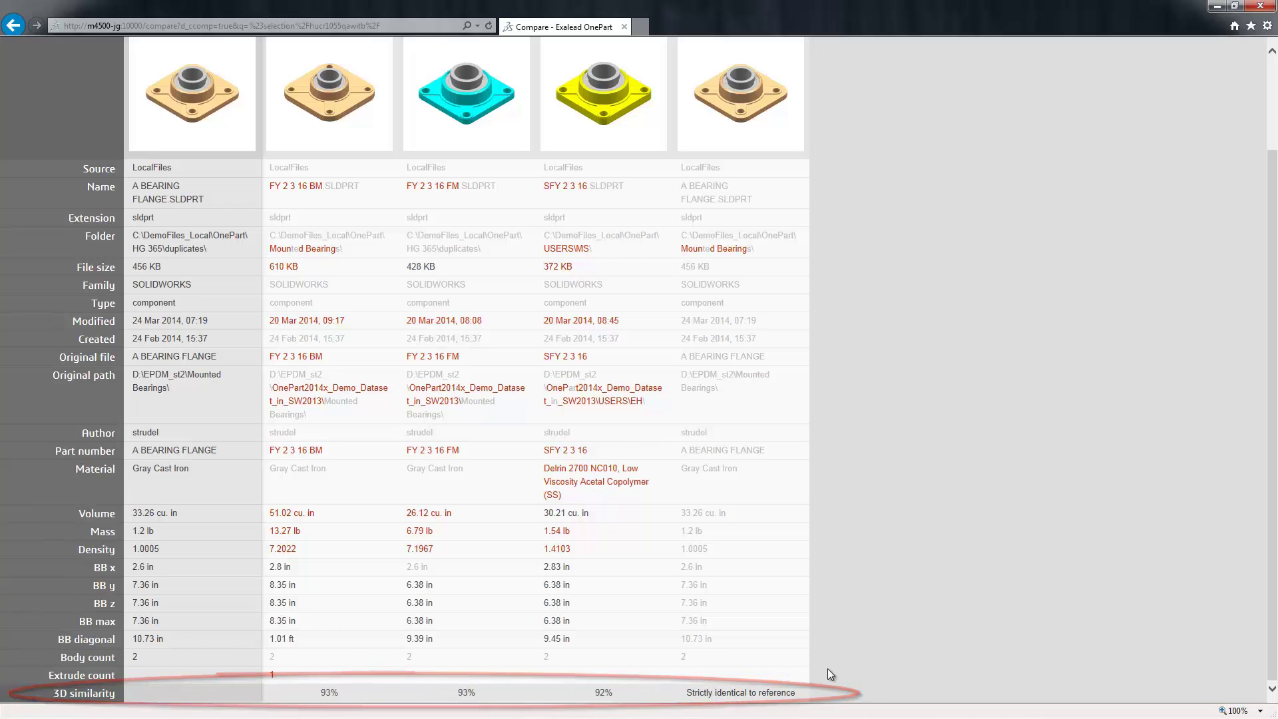
scroll(842, 678, up, 2)
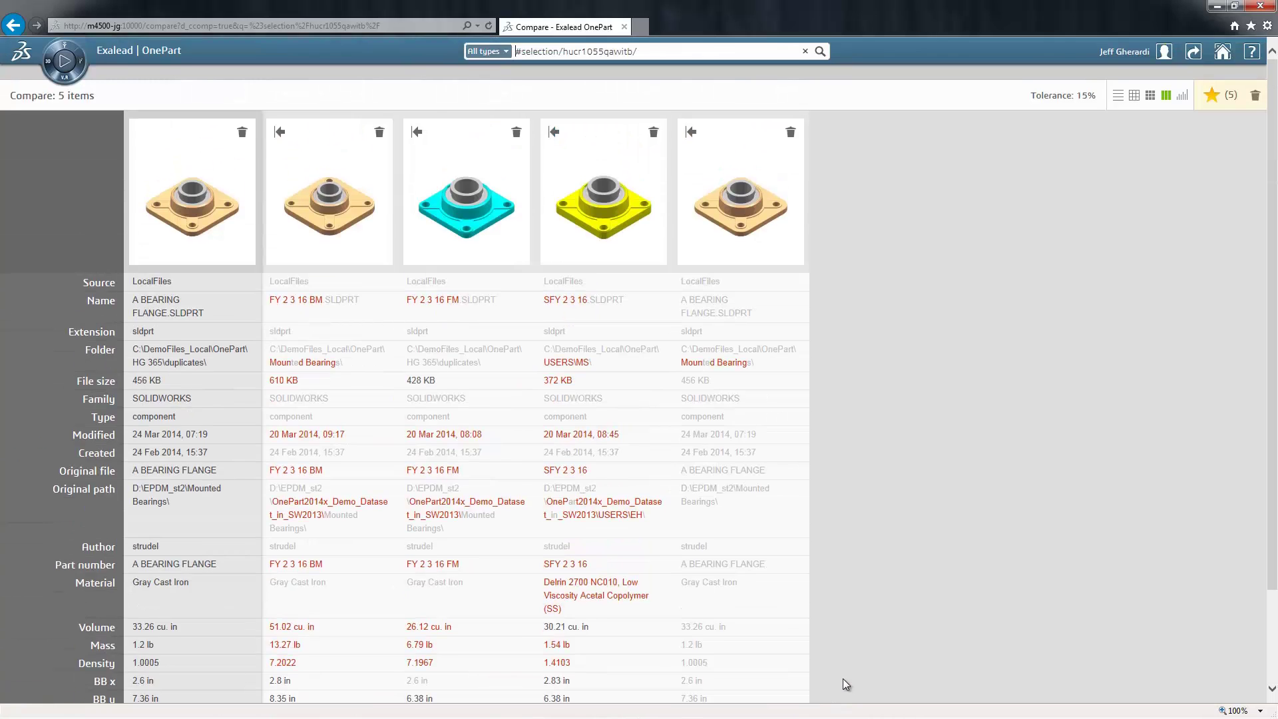
- Log out of OnePart from the user account menu
click(1163, 52)
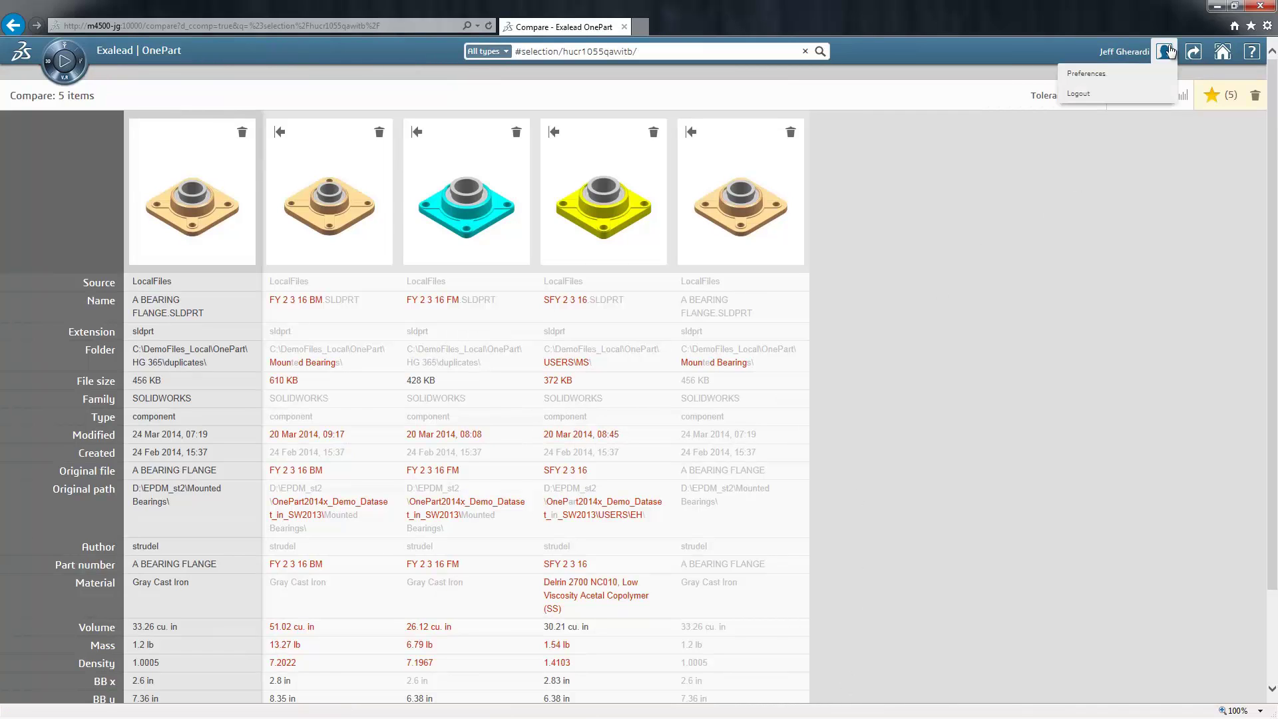
click(1092, 95)
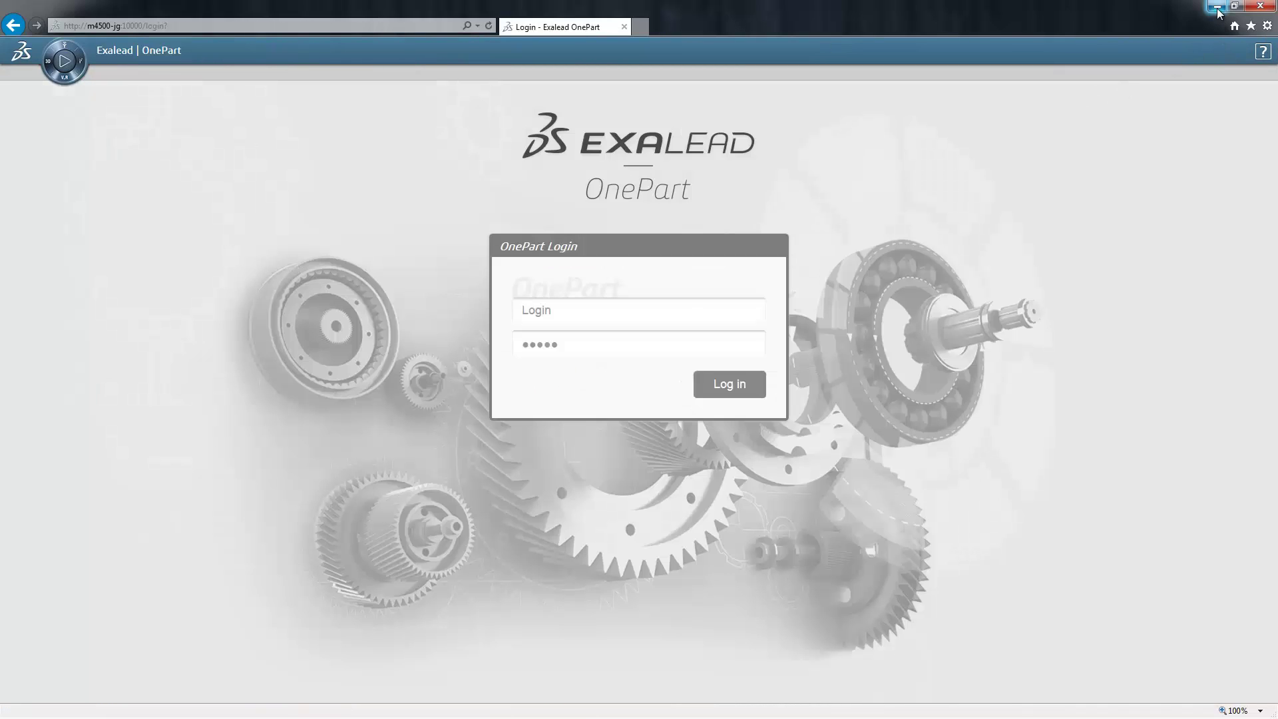